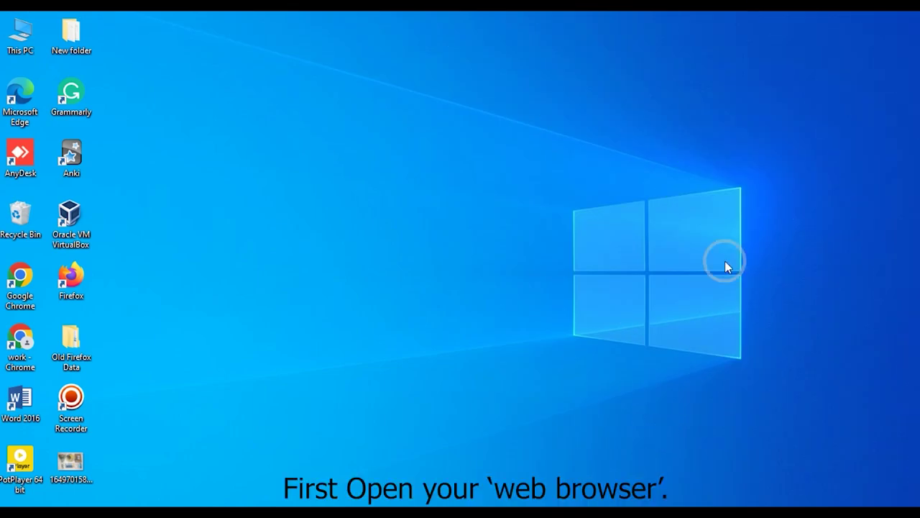
Launch the 'work' Chrome profile from its desktop shortcut
{"action": "double_click", "coordinate": [22, 331]}
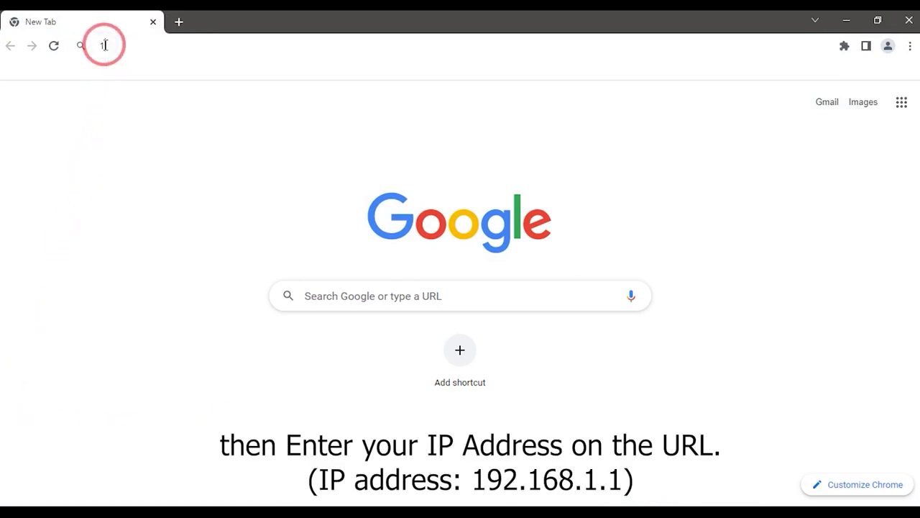
Go to the router address 192.168.1.1 to load the NetLink login page
{"action": "type", "text": "192.16"}
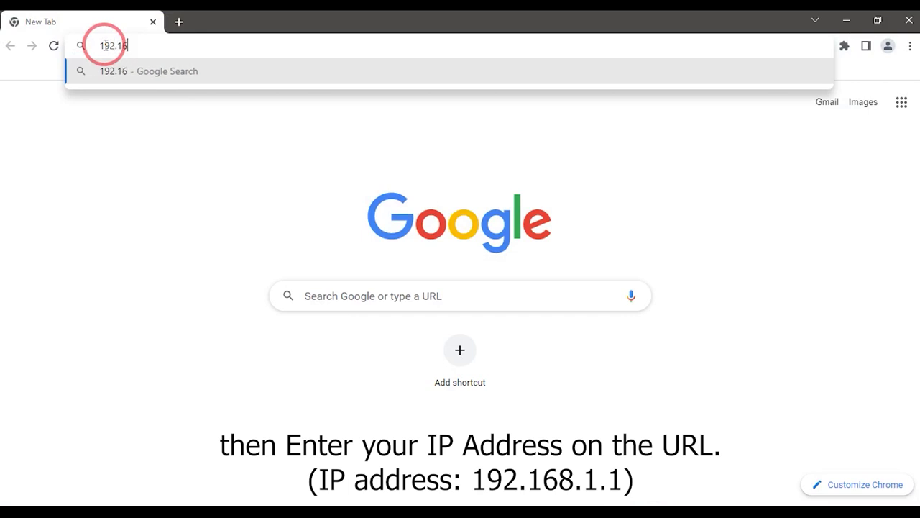
{"action": "type", "text": "8.1.1"}
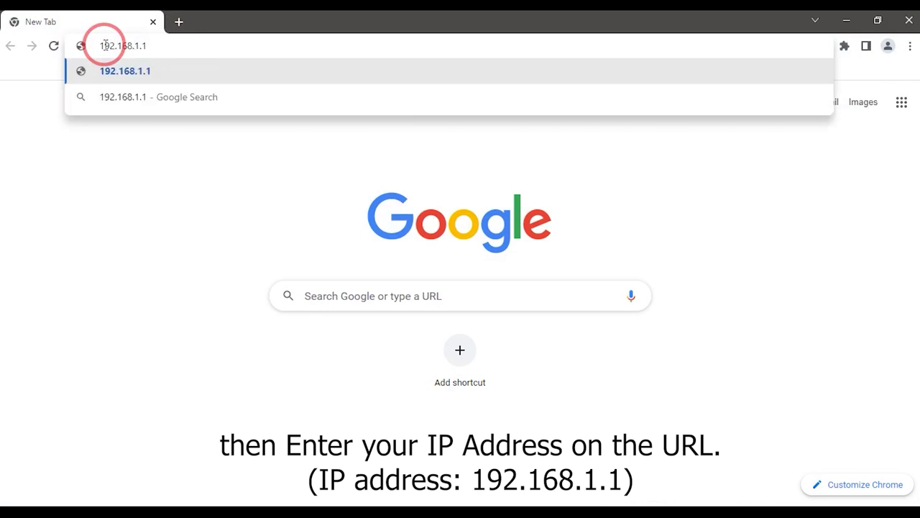
{"action": "key", "text": "Return"}
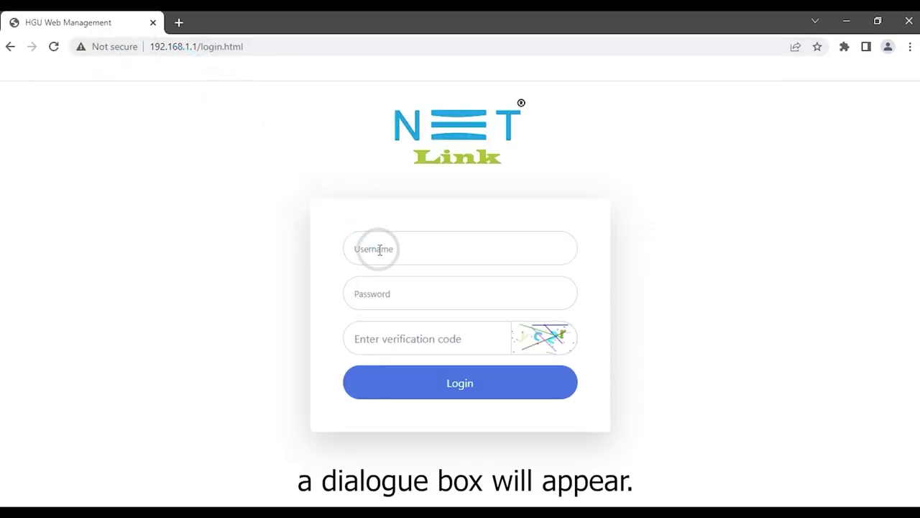
Sign in with the admin username, account password and on-screen verification code
{"action": "left_click", "coordinate": [380, 249]}
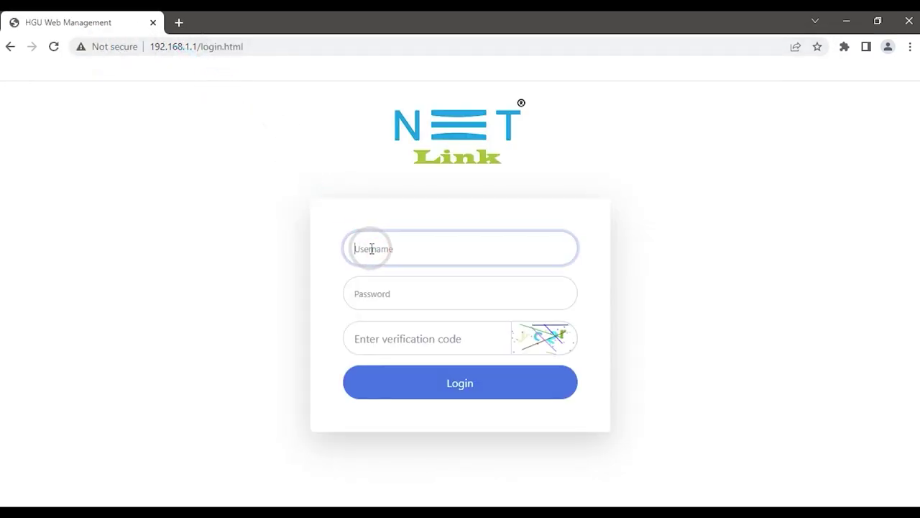
{"action": "type", "text": "admin"}
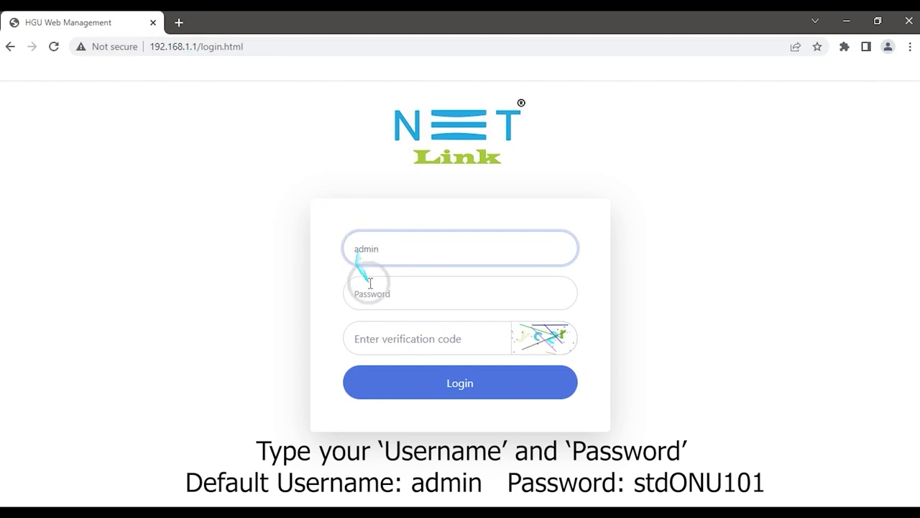
{"action": "left_click", "coordinate": [371, 282]}
{"action": "type", "text": "stdONU101"}
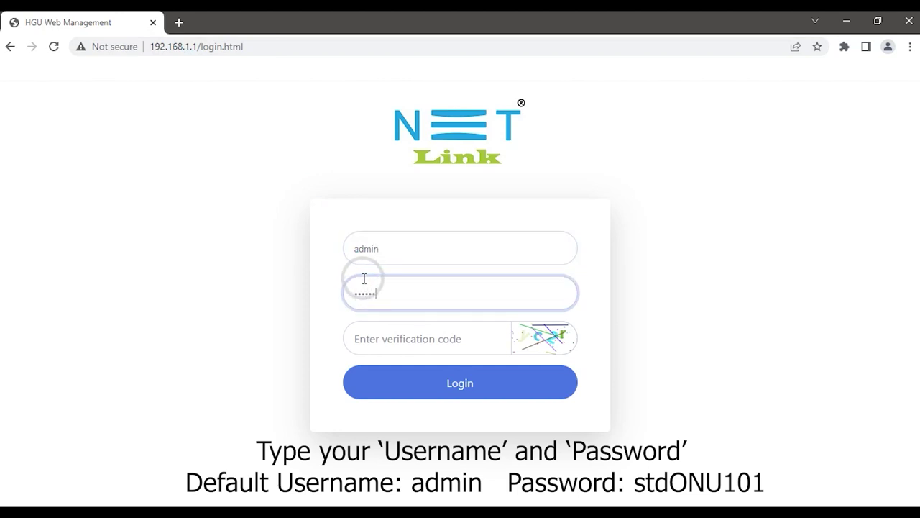
{"action": "left_click", "coordinate": [376, 339]}
{"action": "type", "text": "yc"}
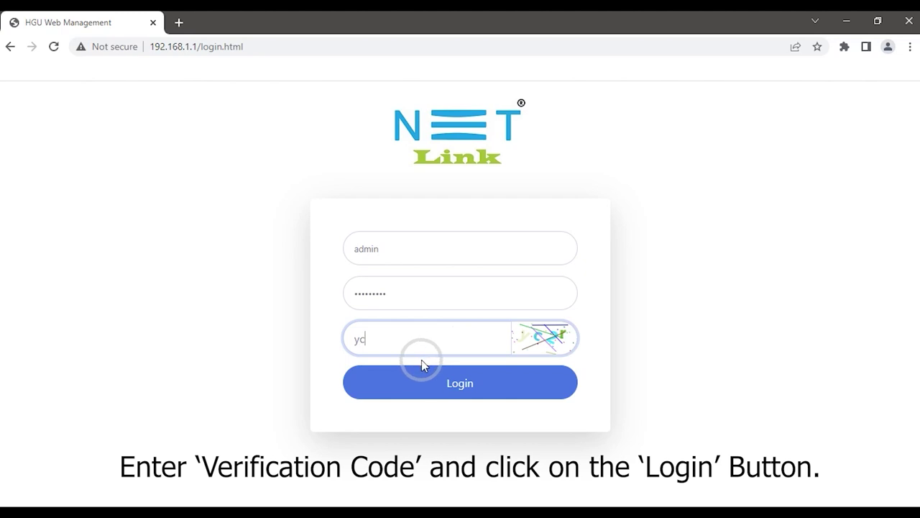
{"action": "type", "text": "2r"}
{"action": "left_click", "coordinate": [411, 385]}
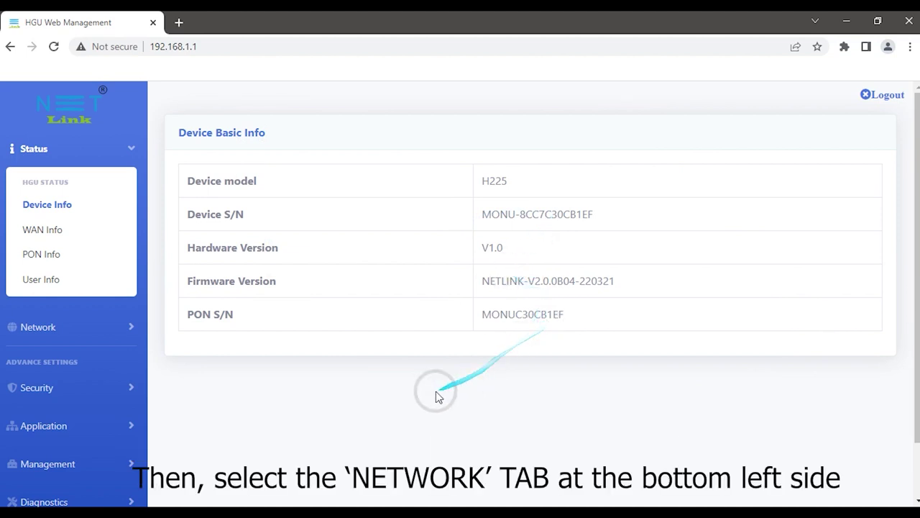
Go to Network > WLAN > 5G to show the 5G basic settings
{"action": "left_click", "coordinate": [129, 326]}
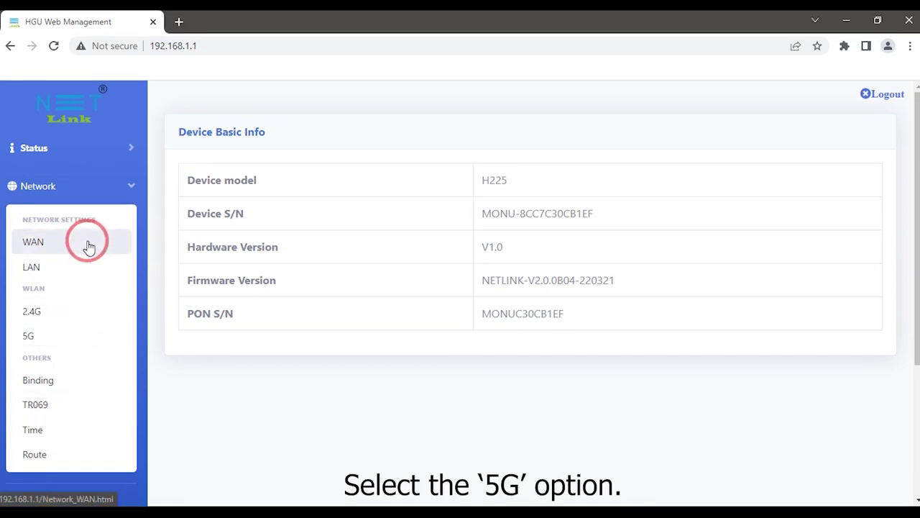
{"action": "left_click", "coordinate": [81, 334]}
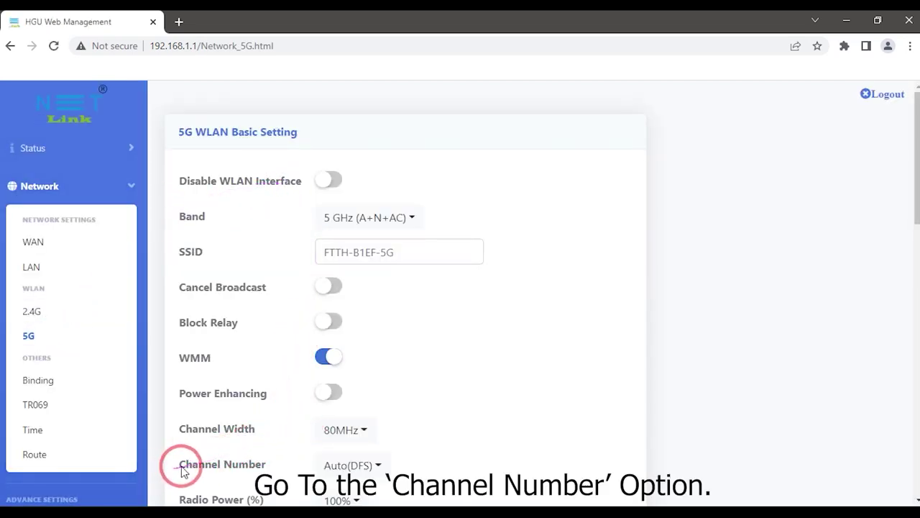
Change the 5G Channel Number from Auto(DFS) to 149
{"action": "left_click", "coordinate": [335, 463]}
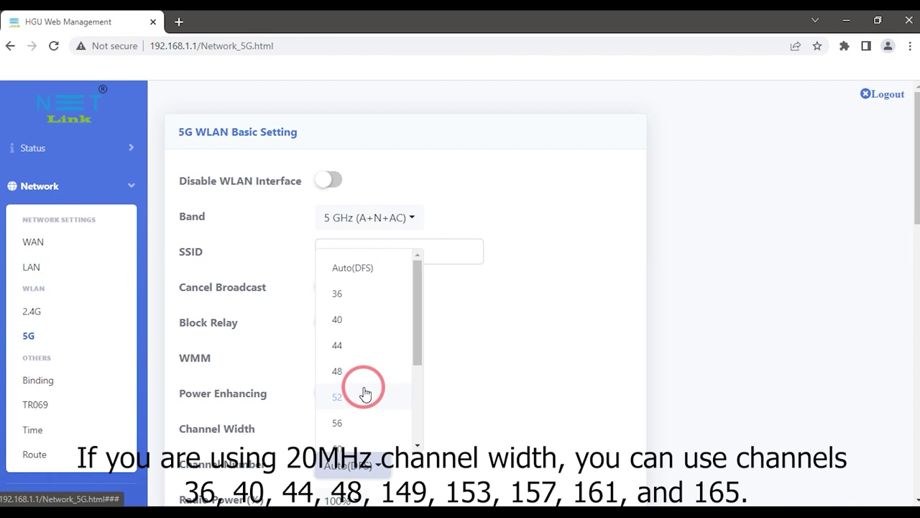
{"action": "scroll", "coordinate": [365, 392], "scroll_direction": "down", "scroll_amount": 4}
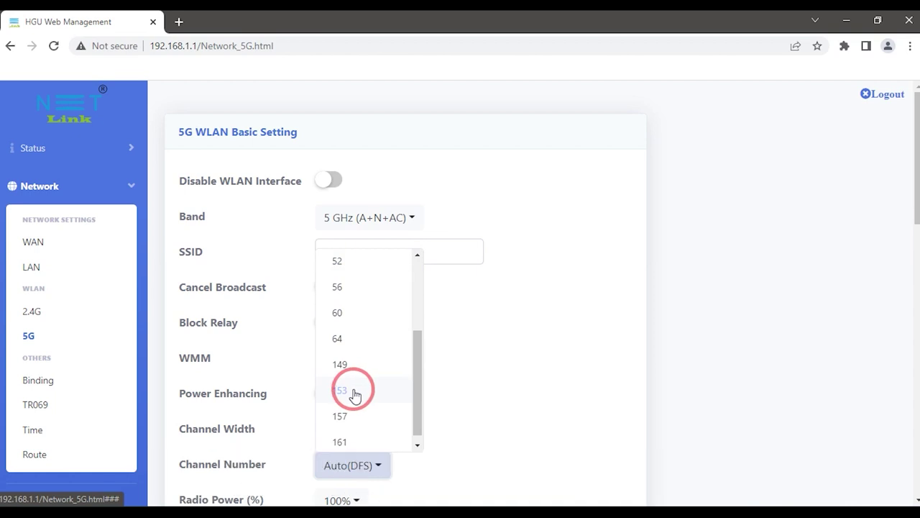
{"action": "left_click", "coordinate": [355, 392]}
{"action": "scroll", "coordinate": [334, 450], "scroll_direction": "down", "scroll_amount": 1}
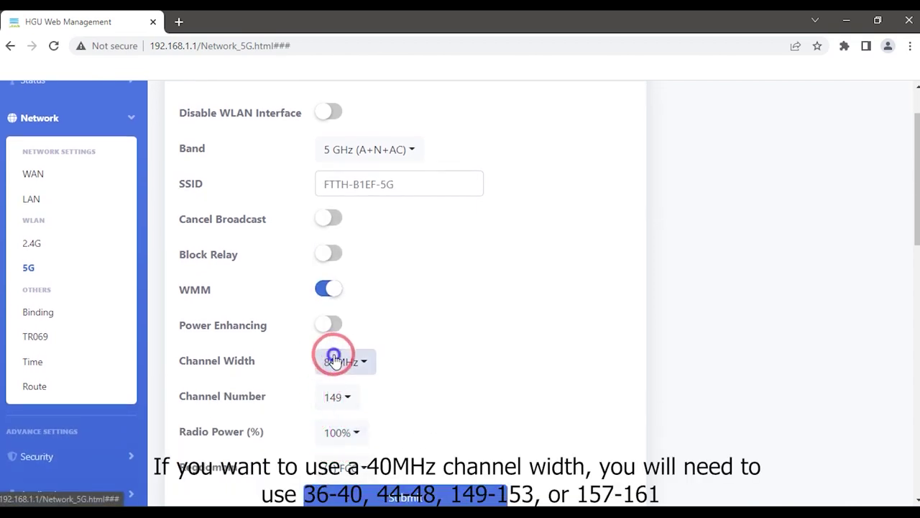
Set Channel Width to 80MHz after briefly selecting 40MHz
{"action": "left_click", "coordinate": [335, 360]}
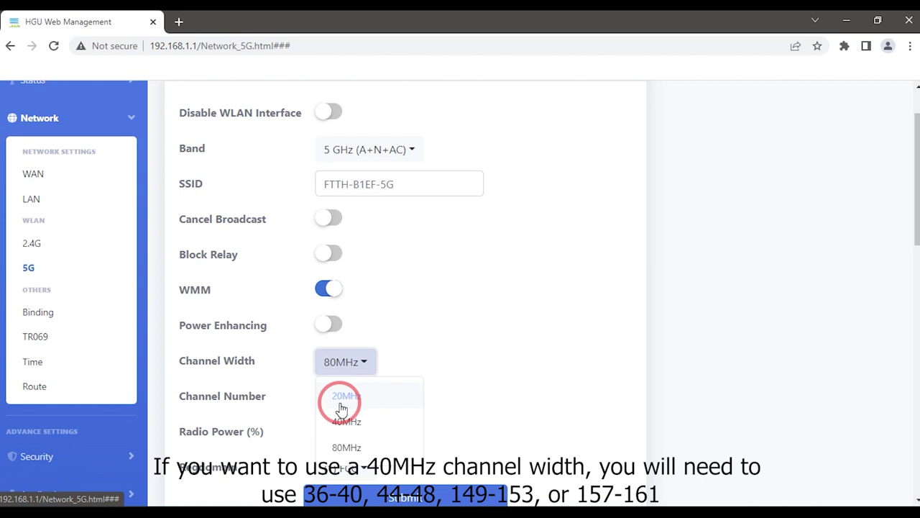
{"action": "left_click", "coordinate": [343, 421]}
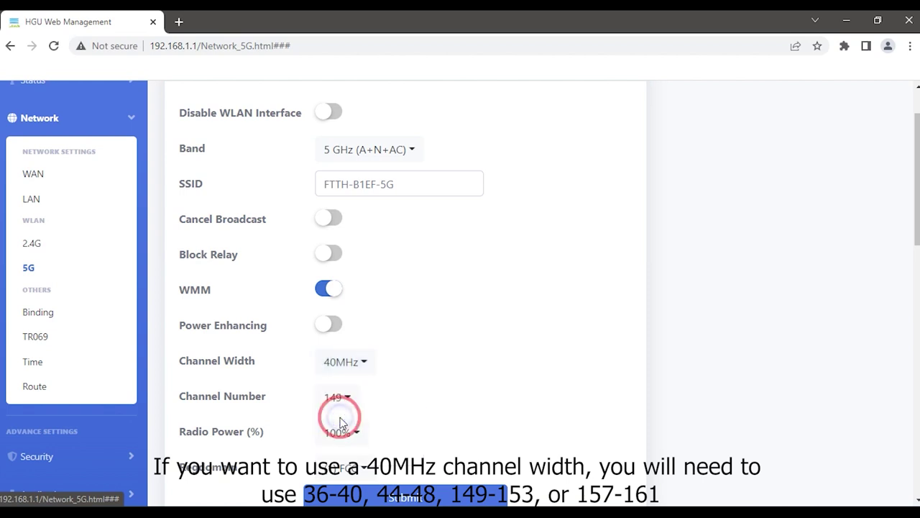
{"action": "left_click", "coordinate": [342, 365]}
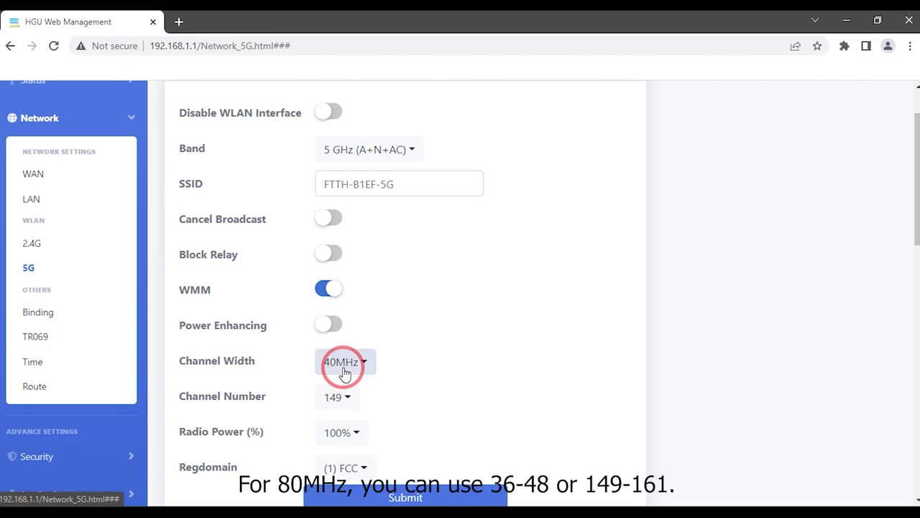
{"action": "left_click", "coordinate": [343, 368]}
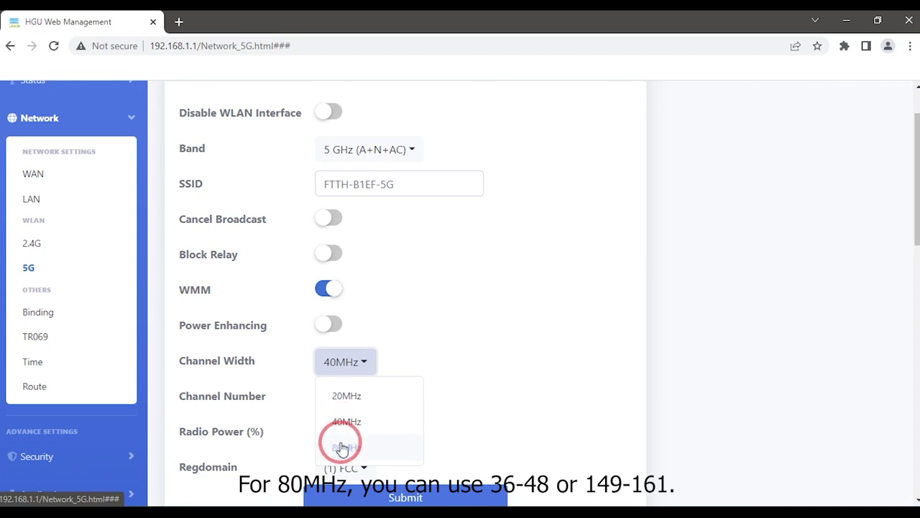
{"action": "left_click", "coordinate": [342, 447]}
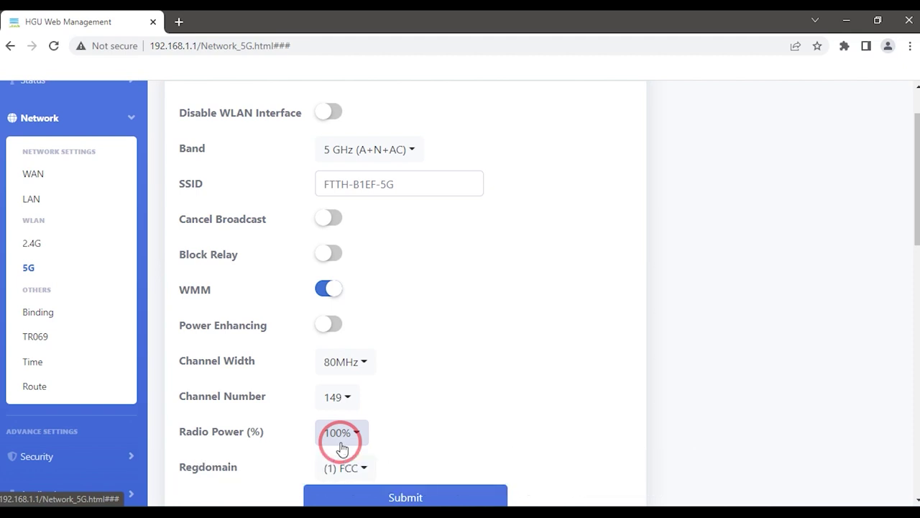
Submit the 5G WLAN Basic Setting panel to apply channel 149 at 80MHz
{"action": "scroll", "coordinate": [341, 447], "scroll_direction": "down", "scroll_amount": 2}
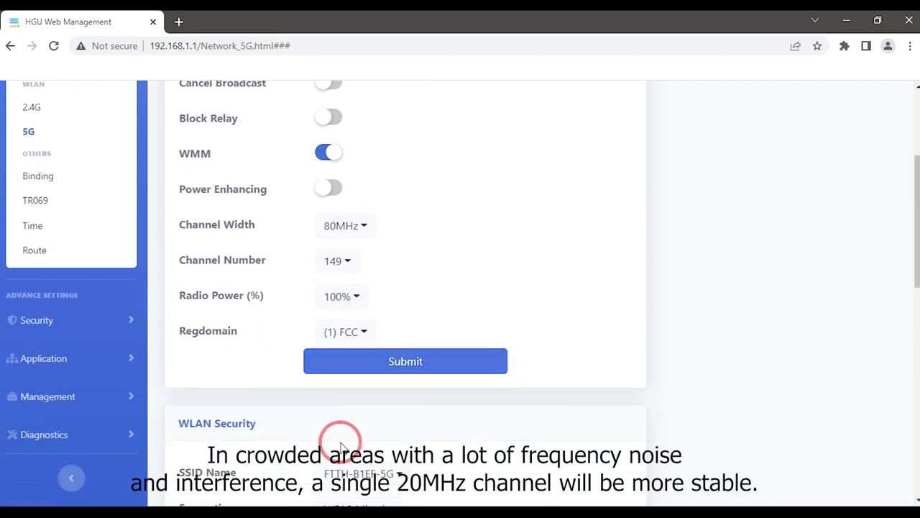
{"action": "scroll", "coordinate": [341, 448], "scroll_direction": "down", "scroll_amount": 1}
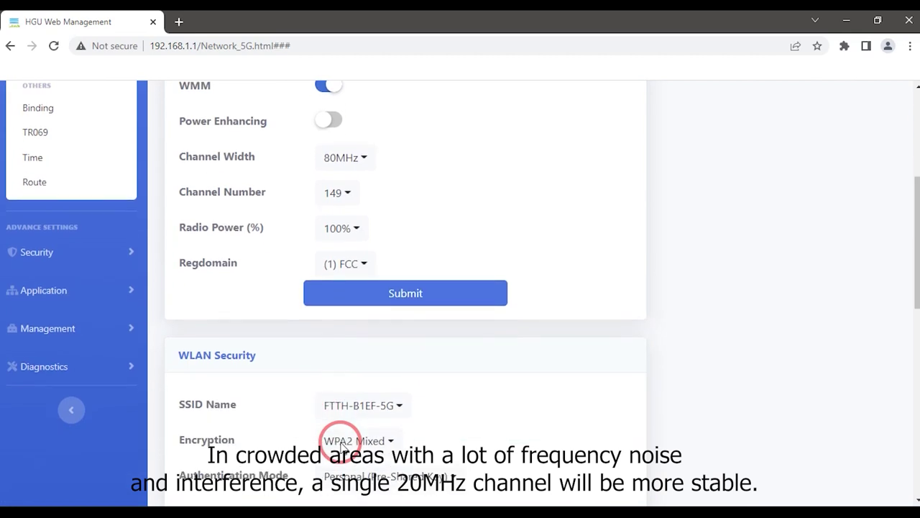
{"action": "scroll", "coordinate": [341, 447], "scroll_direction": "down", "scroll_amount": 1}
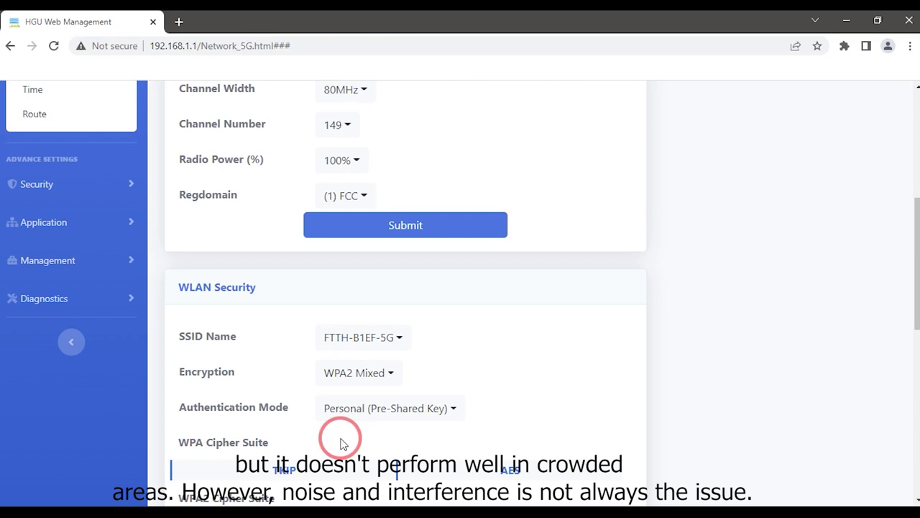
{"action": "left_click", "coordinate": [366, 223]}
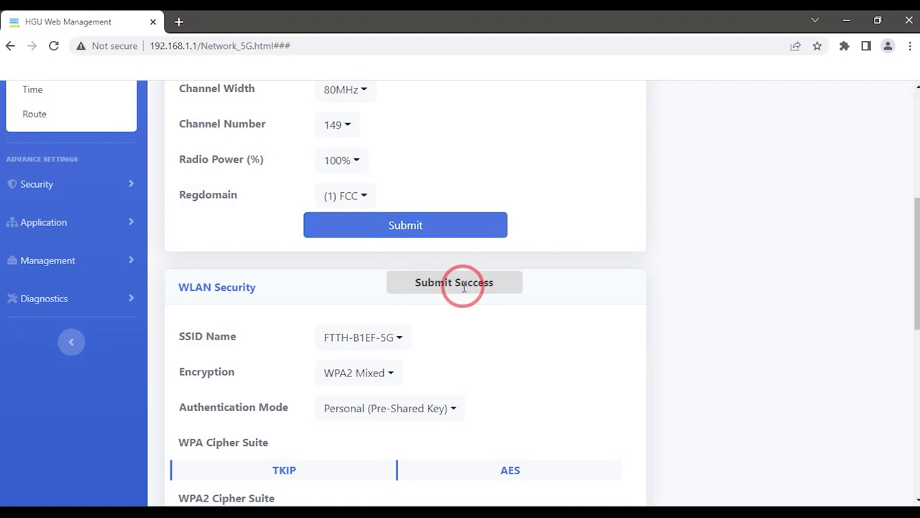
{"action": "scroll", "coordinate": [464, 288], "scroll_direction": "up", "scroll_amount": 5}
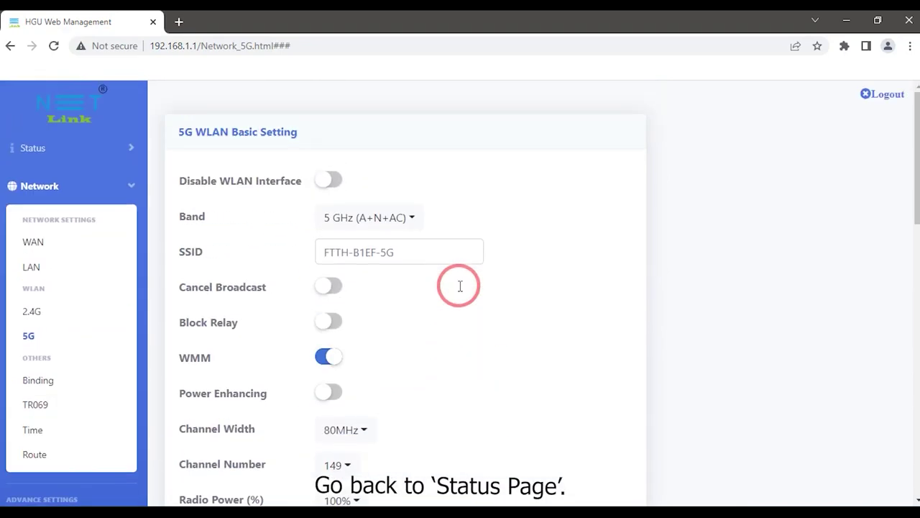
Open Status > User Info to view the connected-user table
{"action": "left_click", "coordinate": [79, 158]}
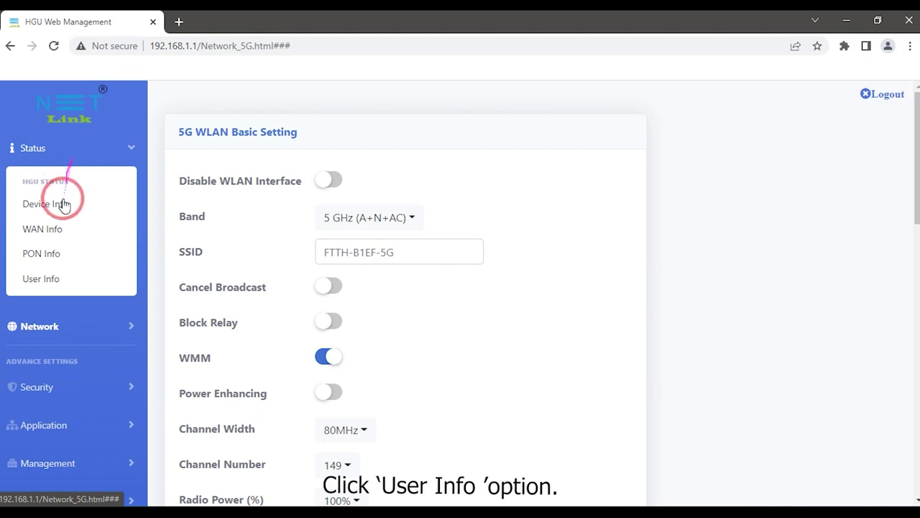
{"action": "left_click", "coordinate": [57, 282]}
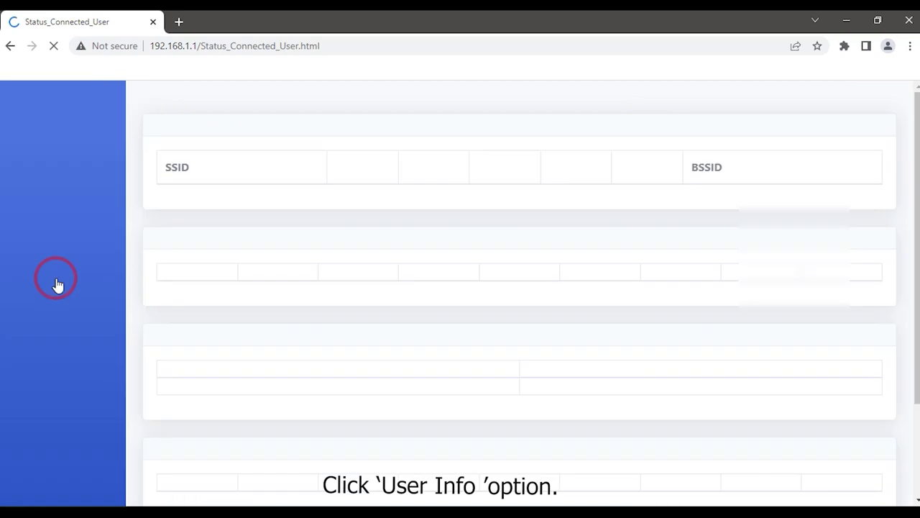